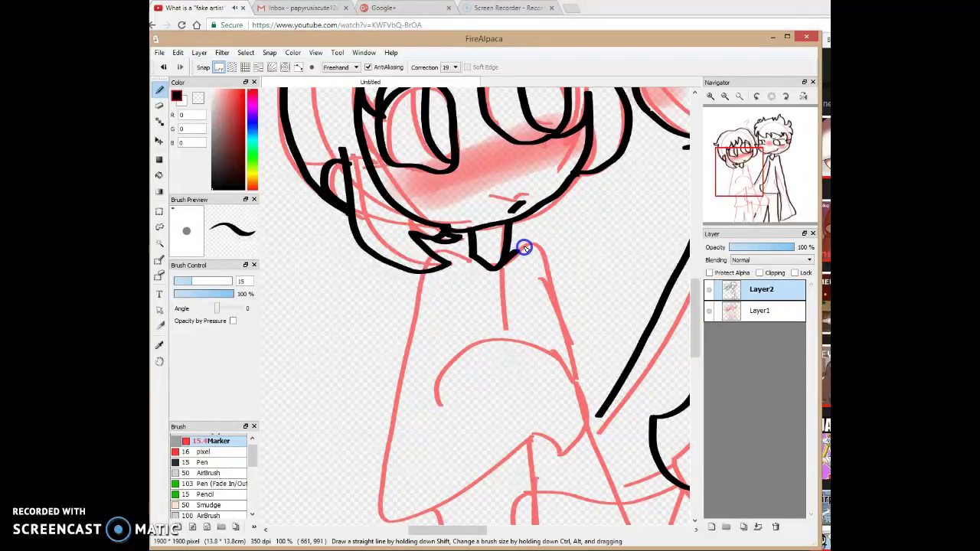
- Ink the left character's collar, shoulders, sleeve and bent arm in black over the red sketch on Layer2
left_click_drag(552, 274, 568, 375)
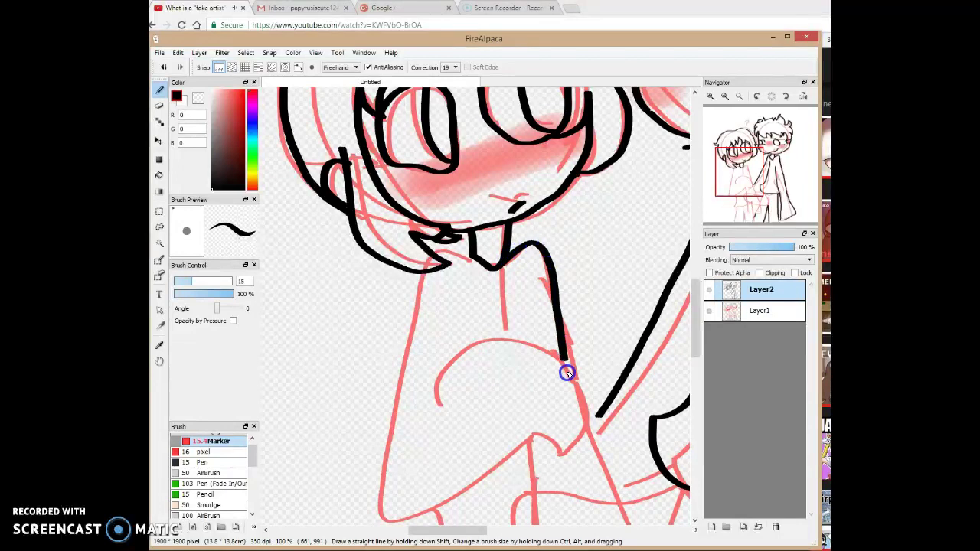
left_click(163, 67)
left_click(508, 263)
left_click(471, 261)
mouse_move(470, 262)
left_mouse_down()
mouse_move(436, 256)
mouse_move(417, 296)
mouse_move(383, 504)
mouse_move(420, 523)
mouse_move(442, 515)
mouse_move(534, 439)
mouse_move(544, 464)
mouse_move(556, 459)
mouse_move(590, 415)
mouse_move(578, 363)
mouse_move(529, 336)
mouse_move(475, 342)
mouse_move(433, 412)
left_mouse_up()
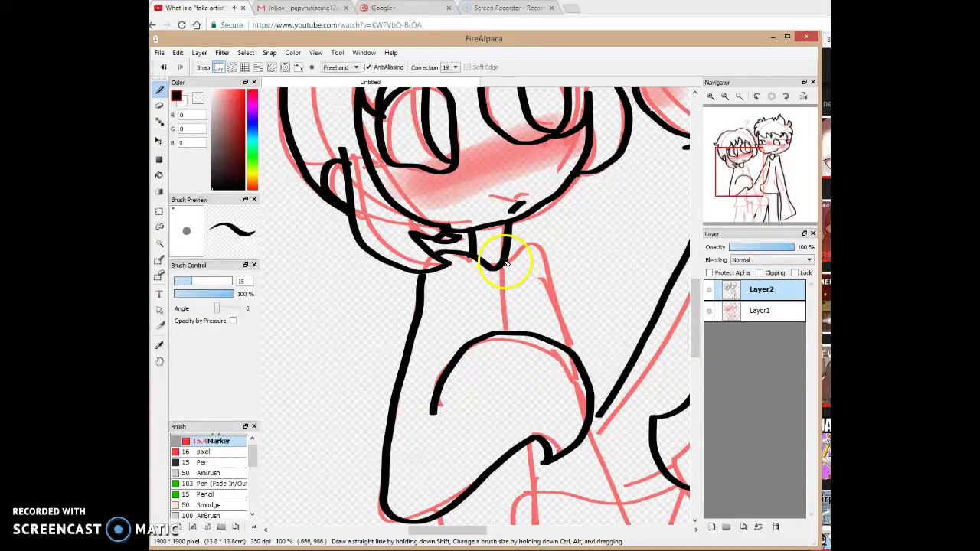
left_click_drag(559, 301, 570, 333)
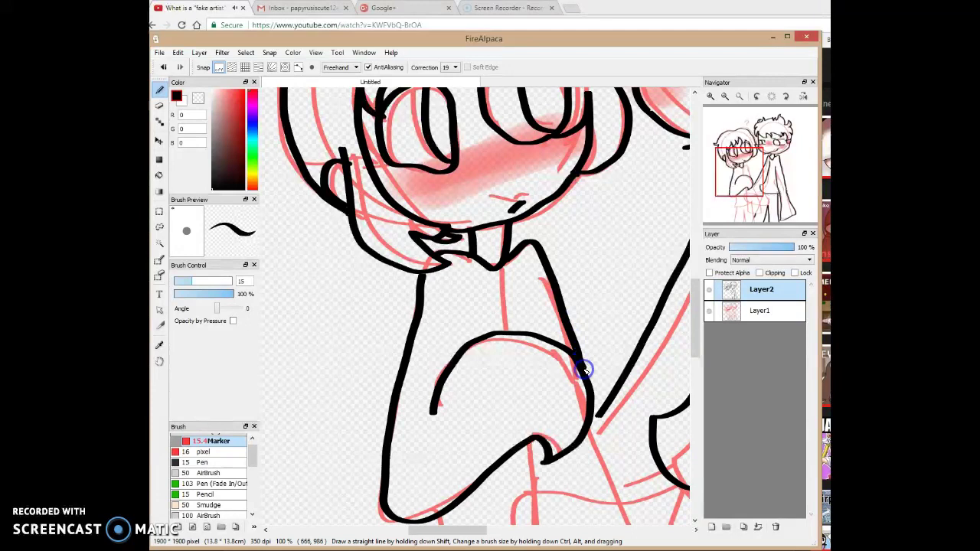
- Ink the left character's shirt hem, waist lines and the lower garment edge between the two characters
left_click_drag(752, 189, 742, 201)
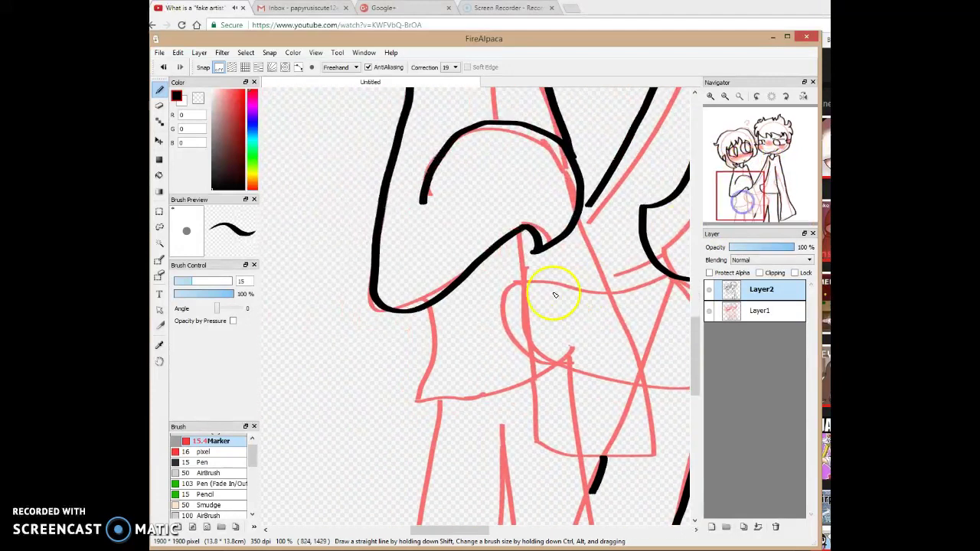
mouse_move(426, 309)
left_mouse_down()
mouse_move(433, 343)
mouse_move(416, 401)
mouse_move(522, 395)
left_mouse_up()
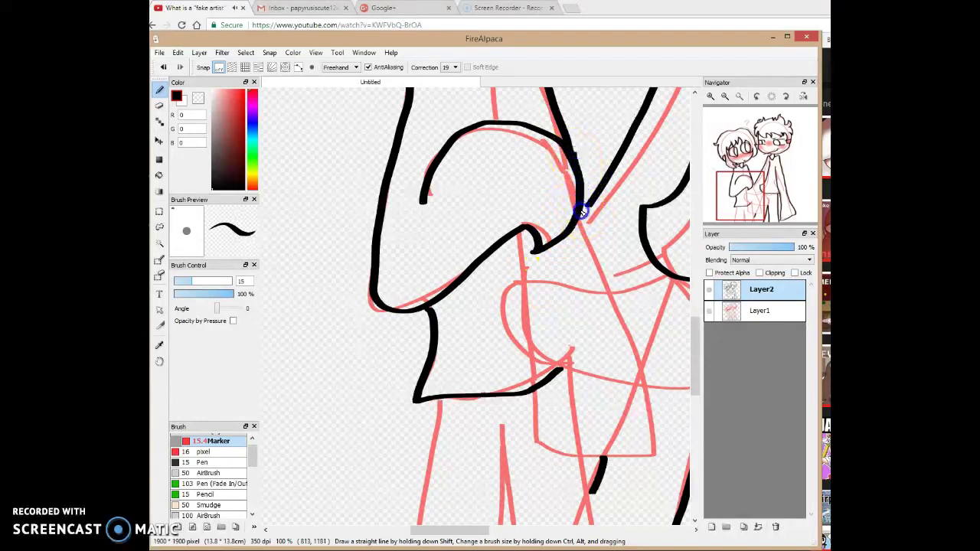
left_click_drag(584, 242, 596, 269)
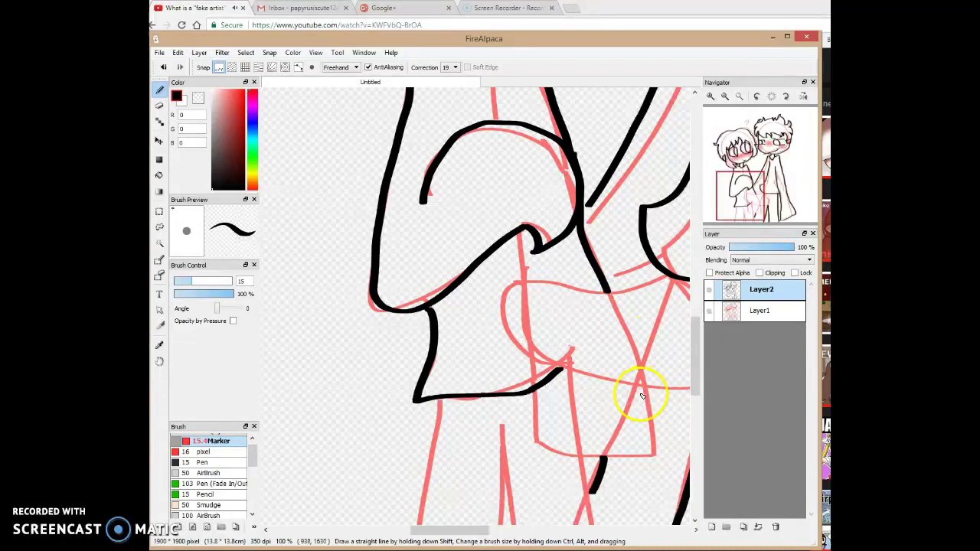
left_click_drag(641, 385, 645, 469)
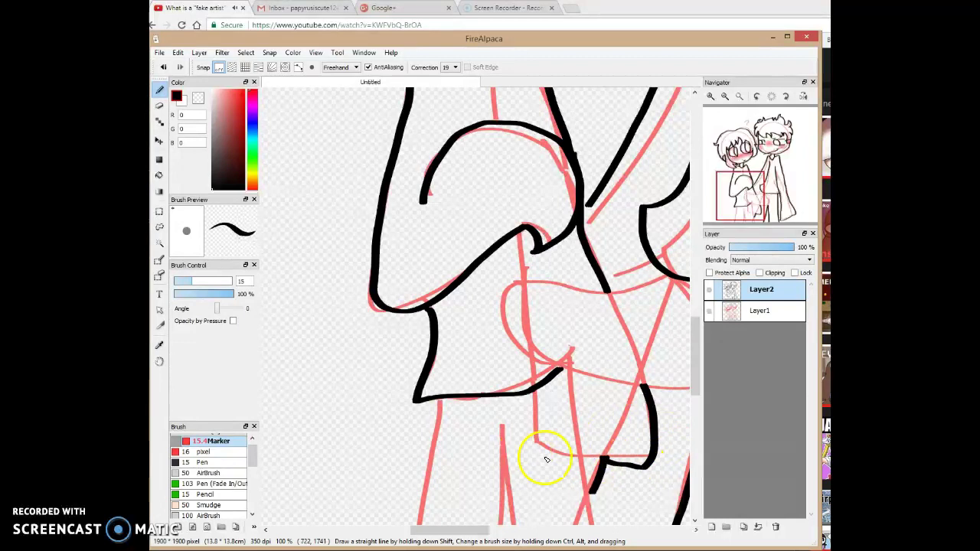
left_click(604, 459)
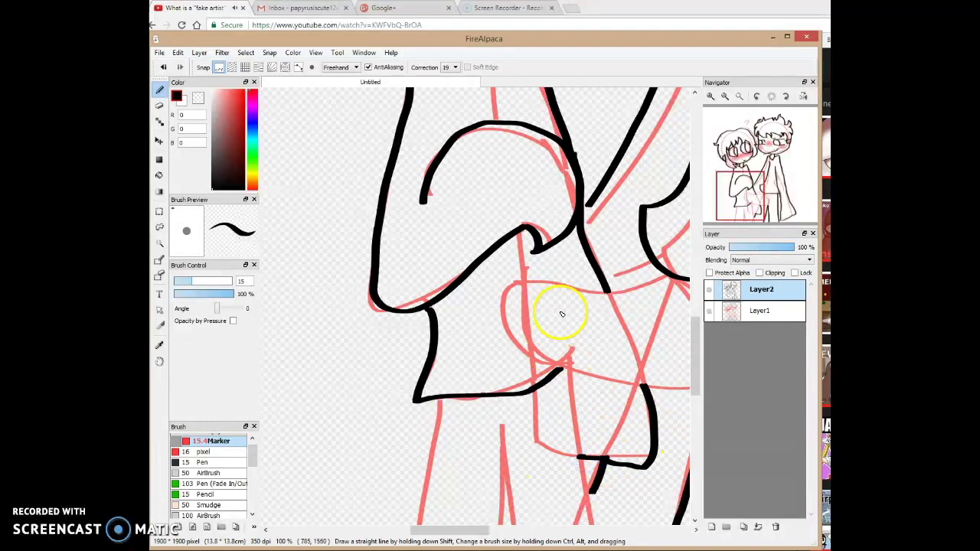
left_click_drag(524, 230, 536, 269)
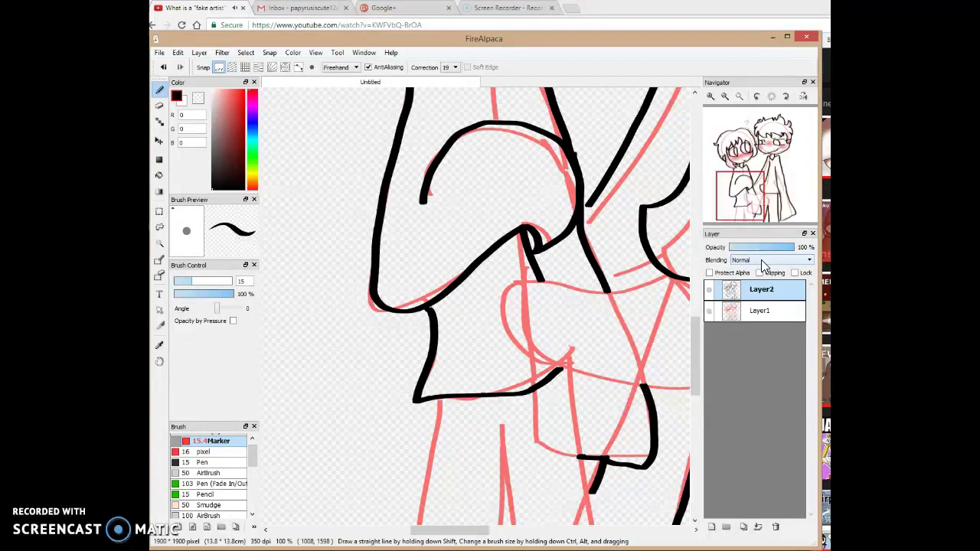
- Ink the left character's leg outlines from the shirt hem down to the canvas edge
left_click_drag(741, 194, 741, 209)
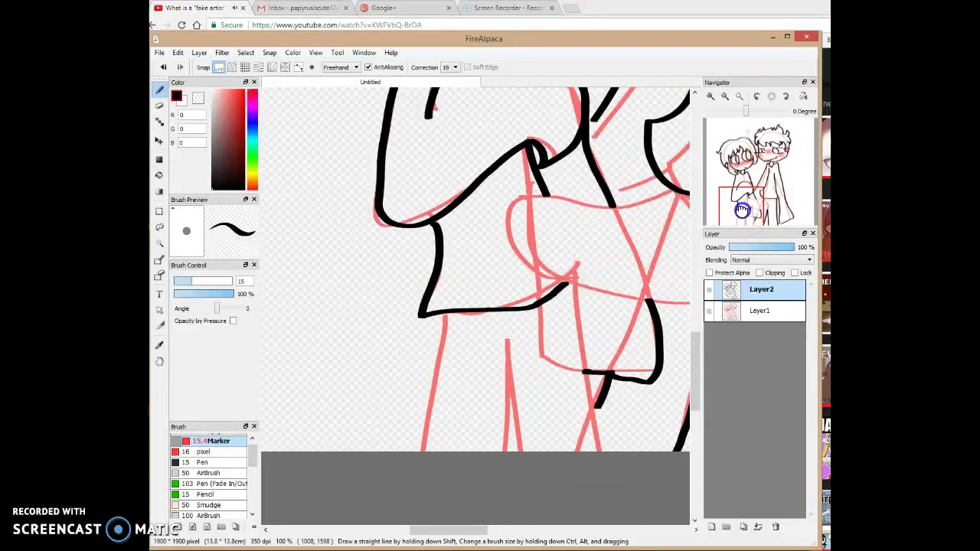
left_click_drag(443, 315, 421, 455)
left_click_drag(506, 346, 529, 467)
left_click_drag(510, 387, 508, 499)
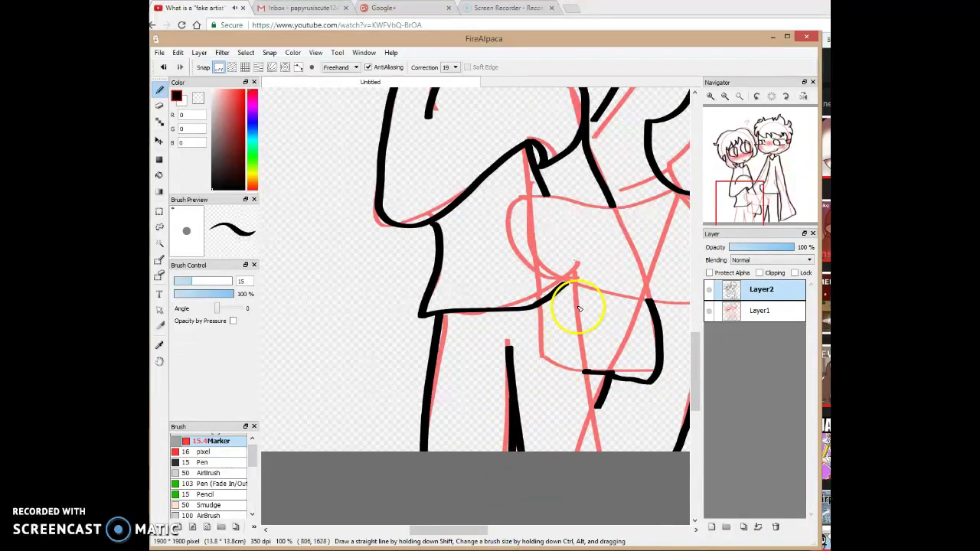
left_click_drag(566, 283, 608, 460)
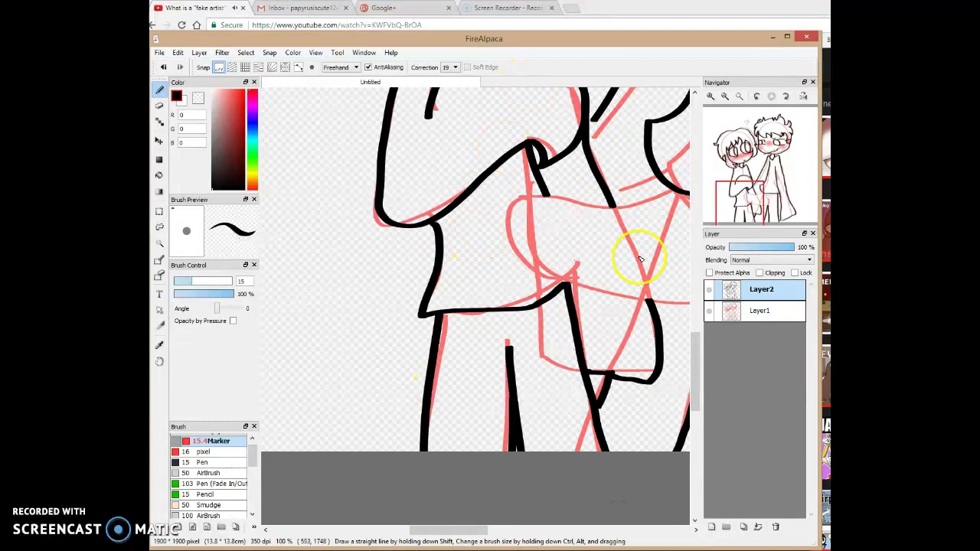
- Ink the forearm and sleeve wrapped across the left character's waist, joining the caped character's arm and waist lines to it
mouse_move(756, 184)
left_click_drag(747, 195, 742, 196)
mouse_move(576, 323)
left_mouse_down()
mouse_move(566, 298)
mouse_move(577, 291)
left_mouse_up()
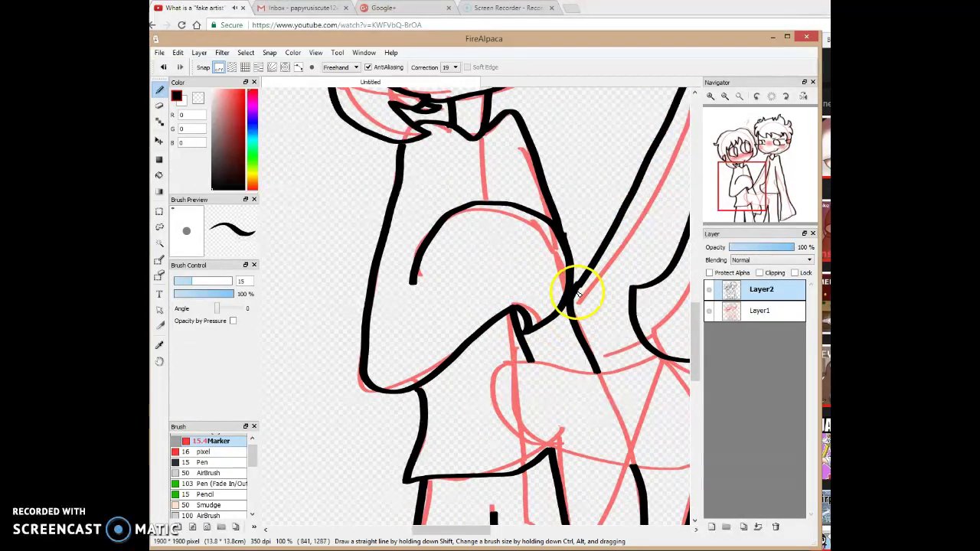
mouse_move(528, 331)
left_mouse_down()
mouse_move(505, 348)
mouse_move(496, 387)
mouse_move(523, 422)
mouse_move(580, 449)
mouse_move(663, 465)
mouse_move(671, 441)
mouse_move(650, 365)
mouse_move(636, 361)
mouse_move(597, 380)
mouse_move(539, 362)
left_mouse_up()
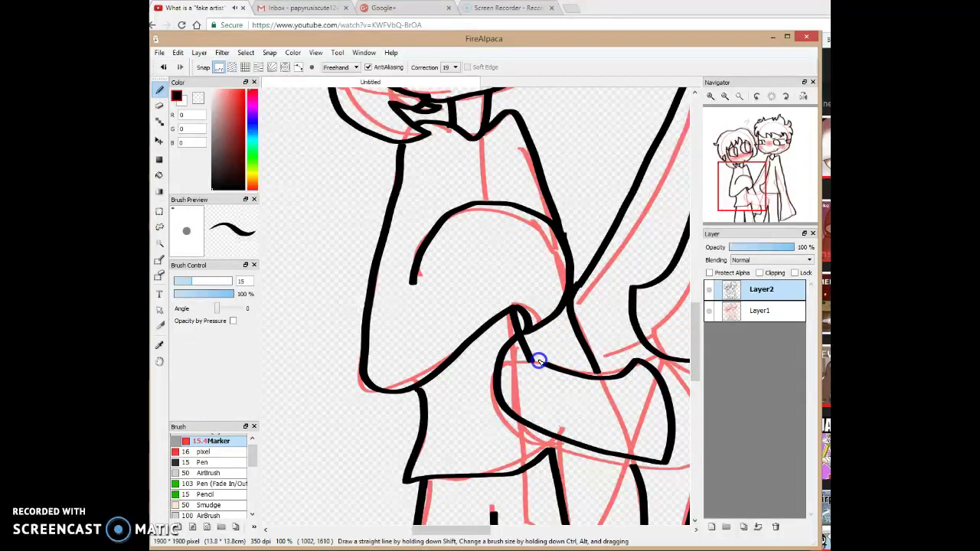
left_click(162, 68)
mouse_move(636, 360)
left_mouse_down()
mouse_move(573, 361)
mouse_move(517, 339)
left_mouse_up()
left_click_drag(548, 437, 552, 460)
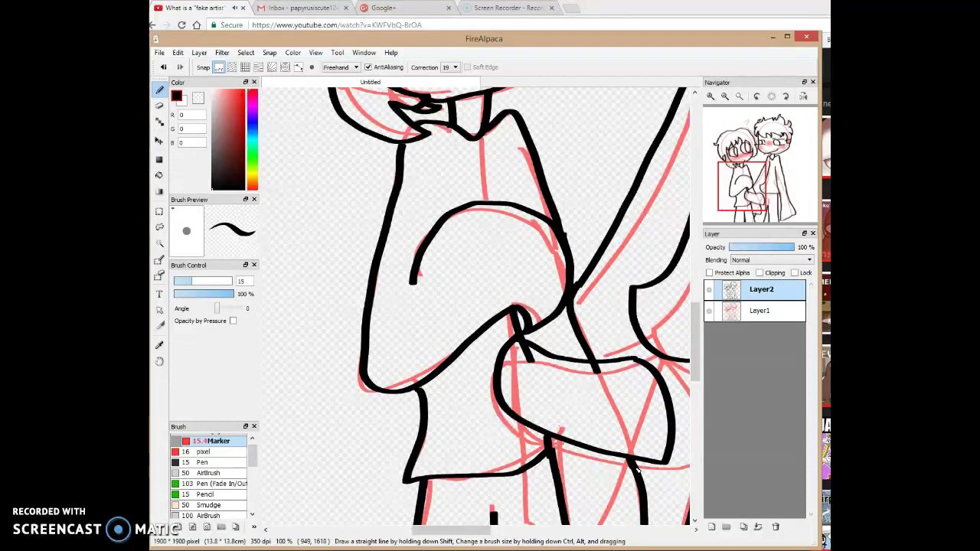
- Erase the body lines overlapping the forearm at the waist, and close the gap between its sleeve and the caped character's shirt
left_click(159, 105)
mouse_move(496, 411)
left_mouse_down()
mouse_move(546, 383)
mouse_move(535, 369)
mouse_move(544, 385)
mouse_move(587, 369)
mouse_move(610, 386)
left_mouse_up()
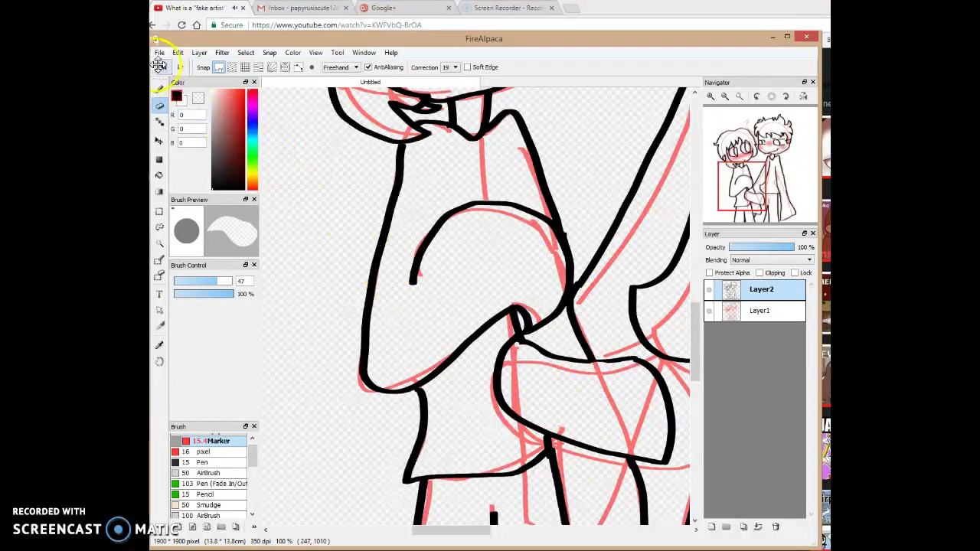
left_click(159, 89)
mouse_move(738, 181)
left_mouse_down()
mouse_move(735, 169)
mouse_move(752, 173)
mouse_move(767, 212)
left_mouse_up()
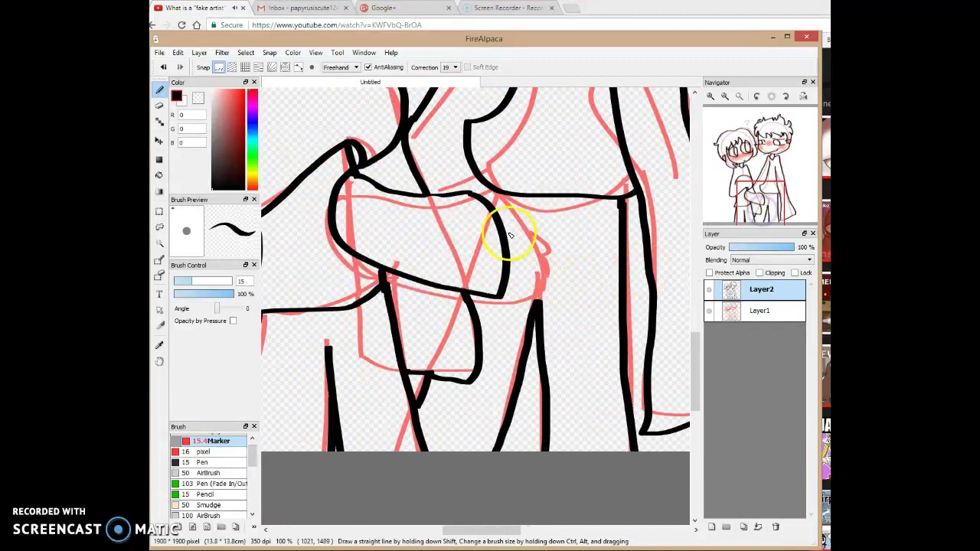
left_click(496, 194)
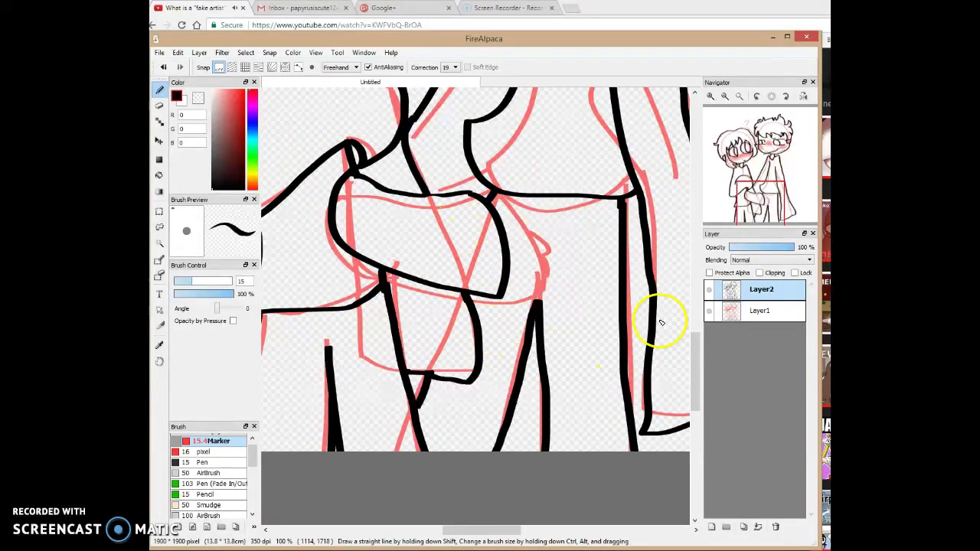
- Fit the whole drawing in view and toggle the Layer1 sketch's visibility to examine the line art
left_click_drag(748, 214, 737, 109)
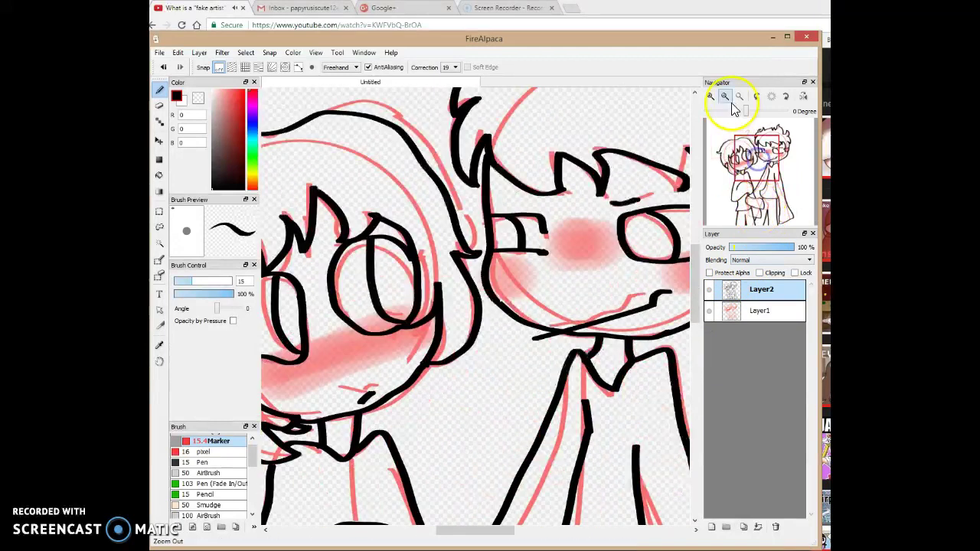
left_click(739, 97)
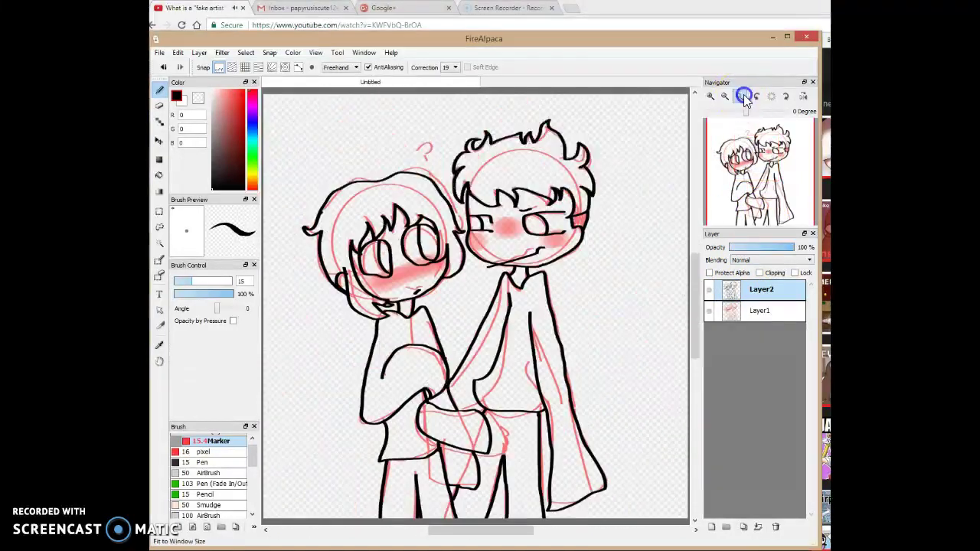
left_click(708, 313)
left_click(708, 312)
left_click(708, 313)
left_click(708, 312)
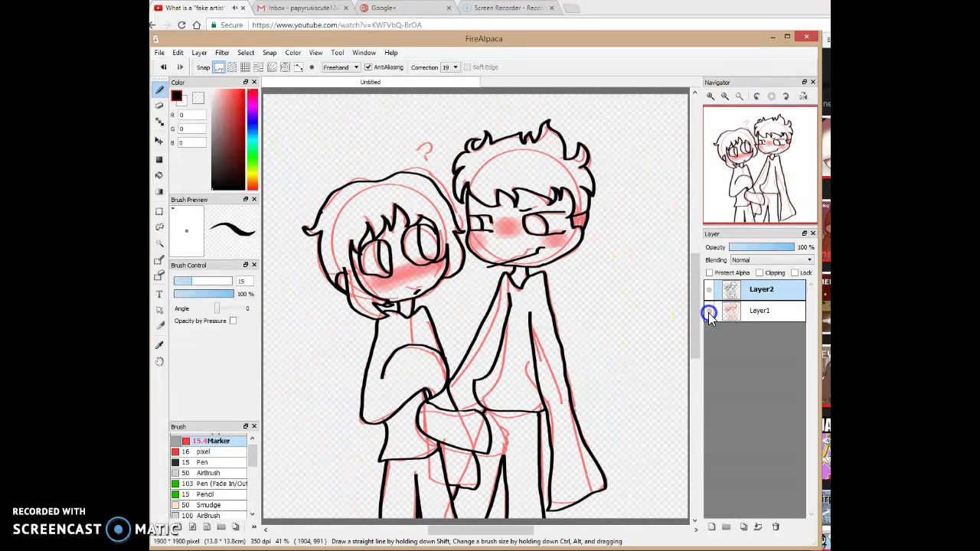
- Hide the Layer1 sketch and try a handwritten "why" beside the caped character, undoing the lettering
mouse_move(587, 347)
left_mouse_down()
mouse_move(616, 352)
mouse_move(617, 337)
mouse_move(622, 360)
mouse_move(638, 340)
mouse_move(638, 355)
mouse_move(664, 342)
mouse_move(657, 371)
left_mouse_up()
left_click(708, 313)
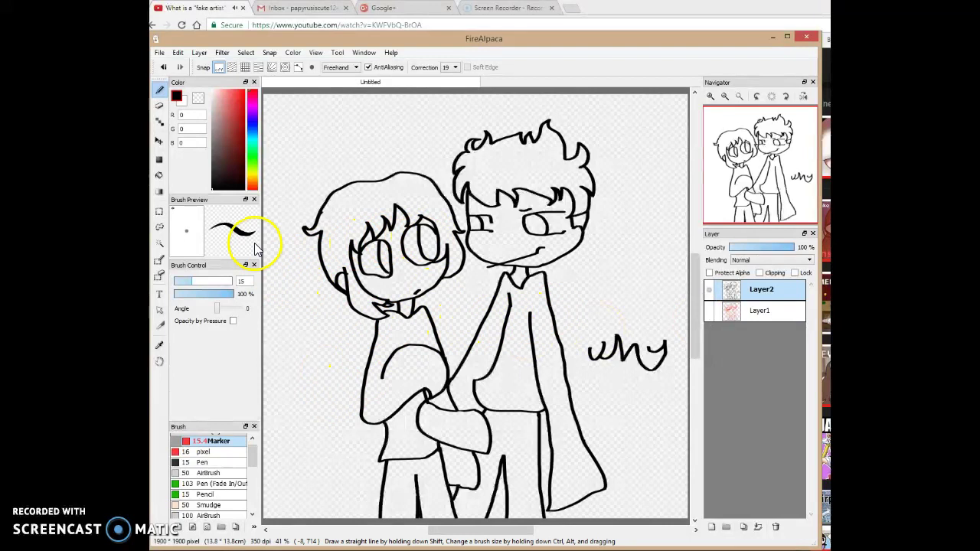
left_click(165, 68)
left_click(165, 67)
left_click(167, 67)
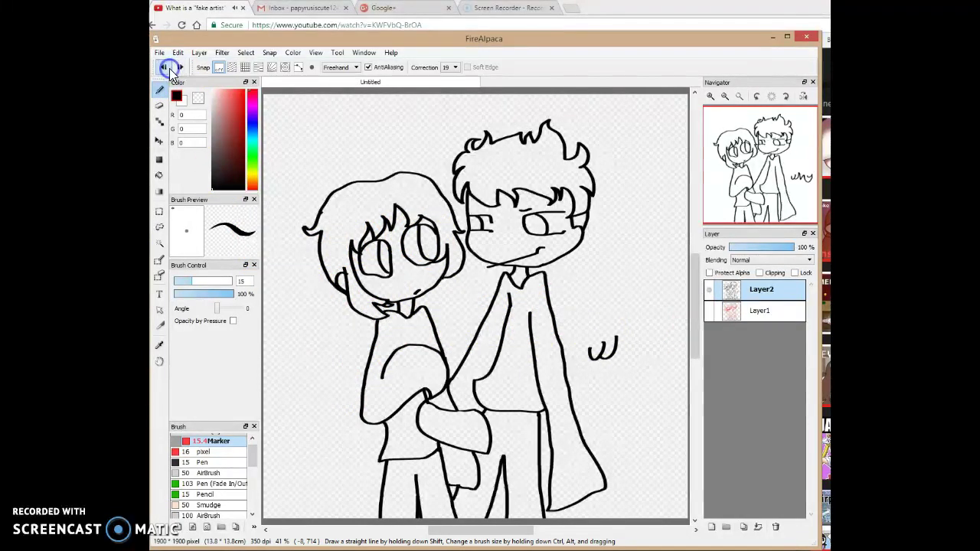
left_click(167, 67)
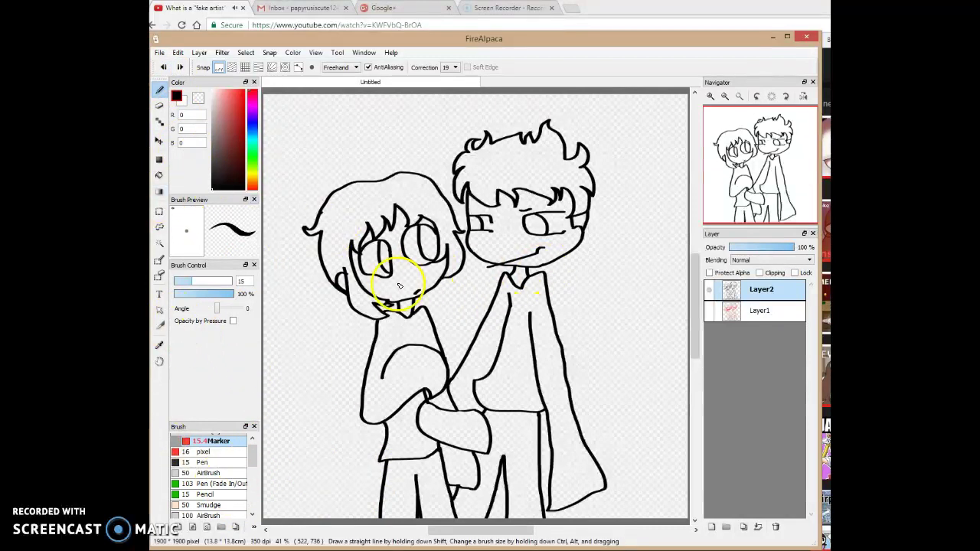
- Add a short inked hair strand beside the left character's jaw
left_click_drag(444, 276, 437, 297)
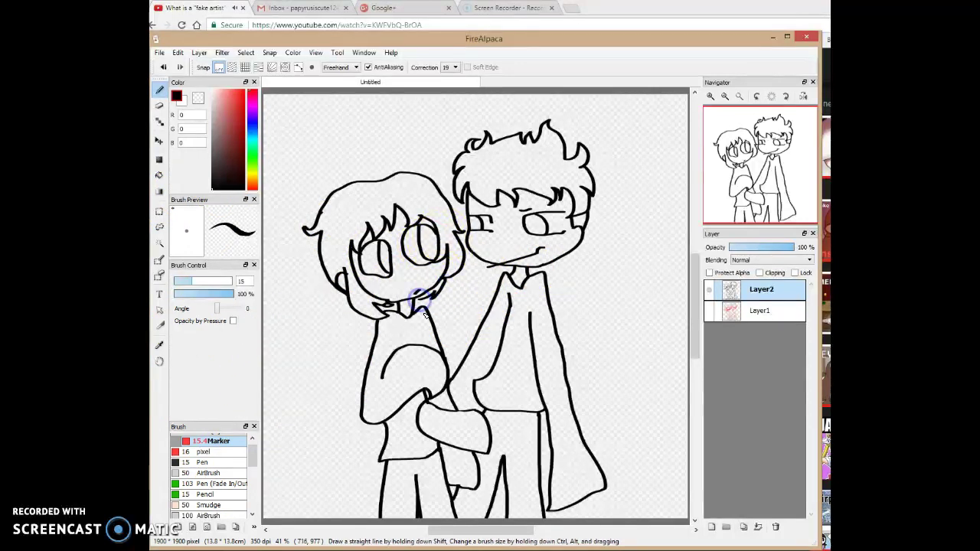
- Try handwriting "fml" beside the left character's arm and undo the lettering
left_click(299, 419)
mouse_move(300, 423)
left_mouse_down()
mouse_move(309, 416)
mouse_move(338, 429)
left_mouse_up()
left_click_drag(346, 384, 348, 448)
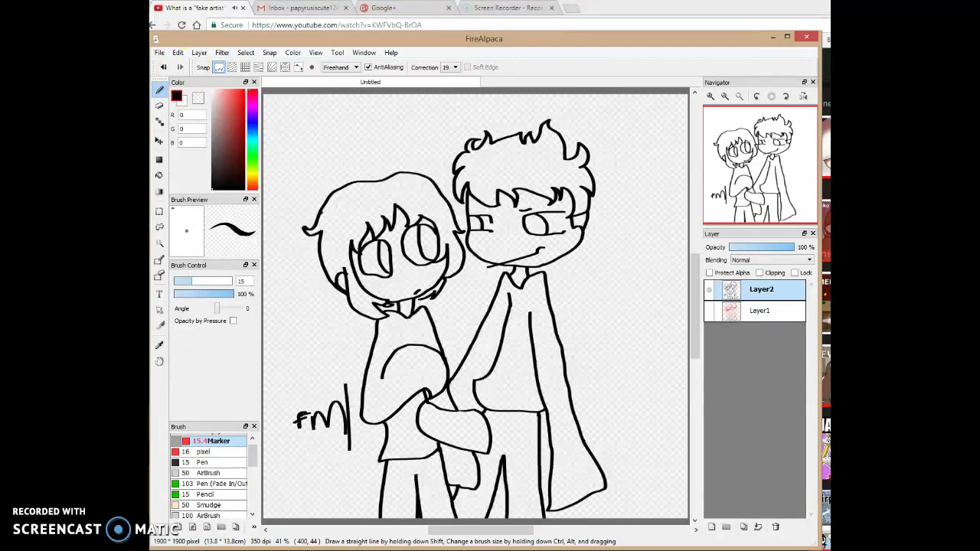
left_click(163, 67)
left_click(163, 68)
left_click(163, 68)
left_click(163, 67)
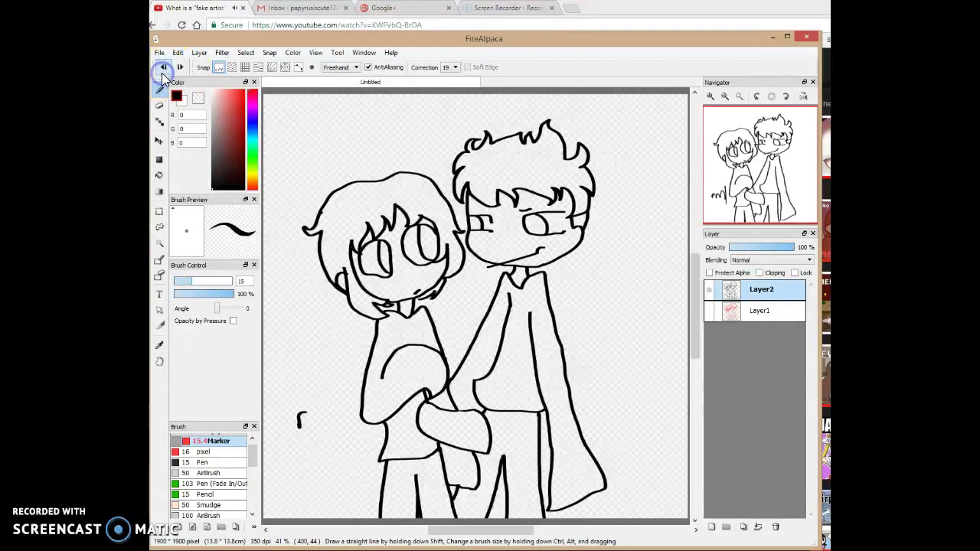
left_click(163, 68)
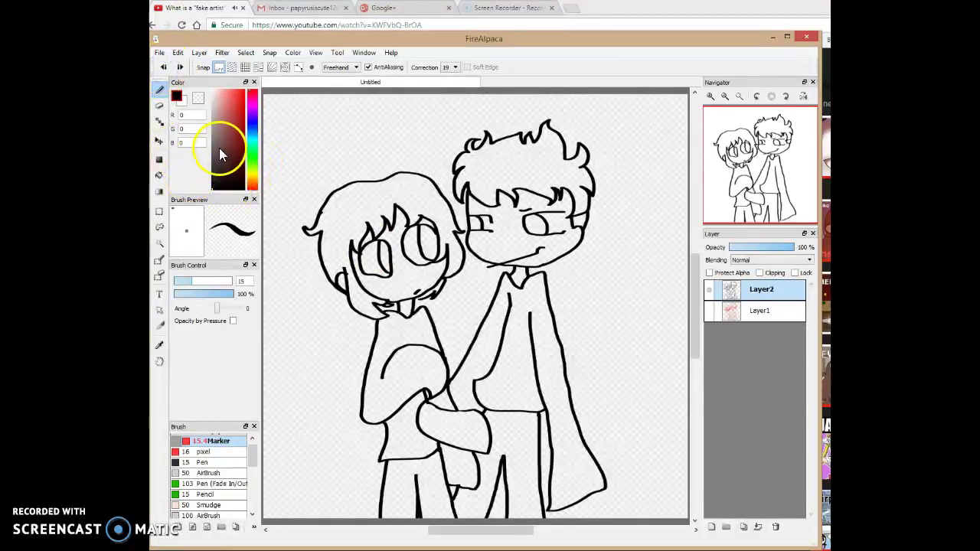